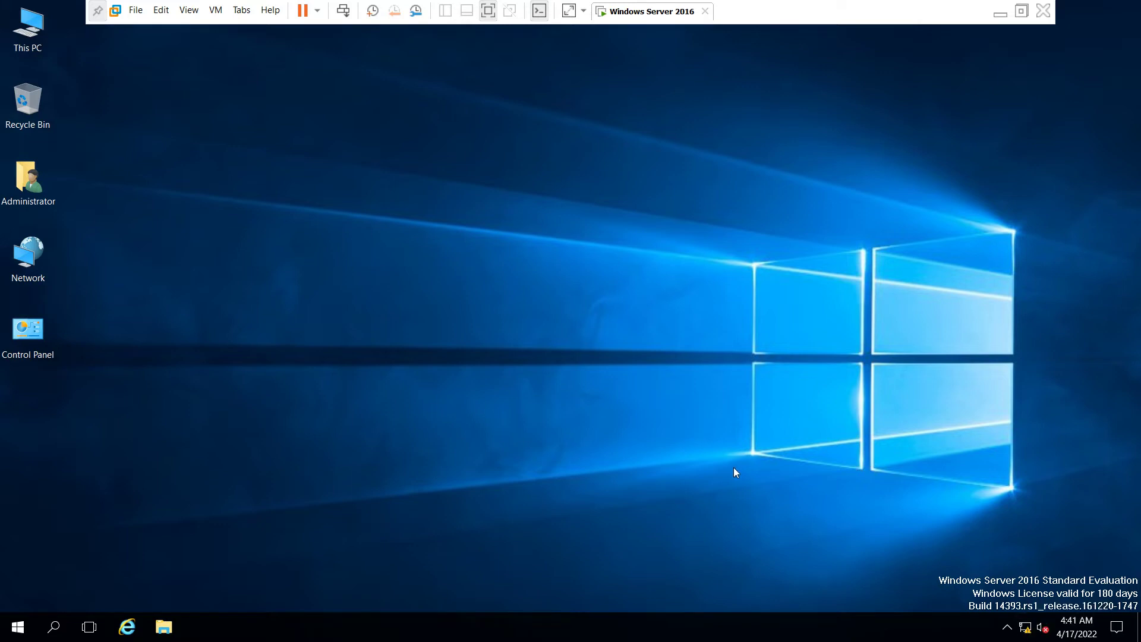
# Open Network Connections by running ncpa.cpl
pyautogui.press('super+r')
pyautogui.write('ncp,a')
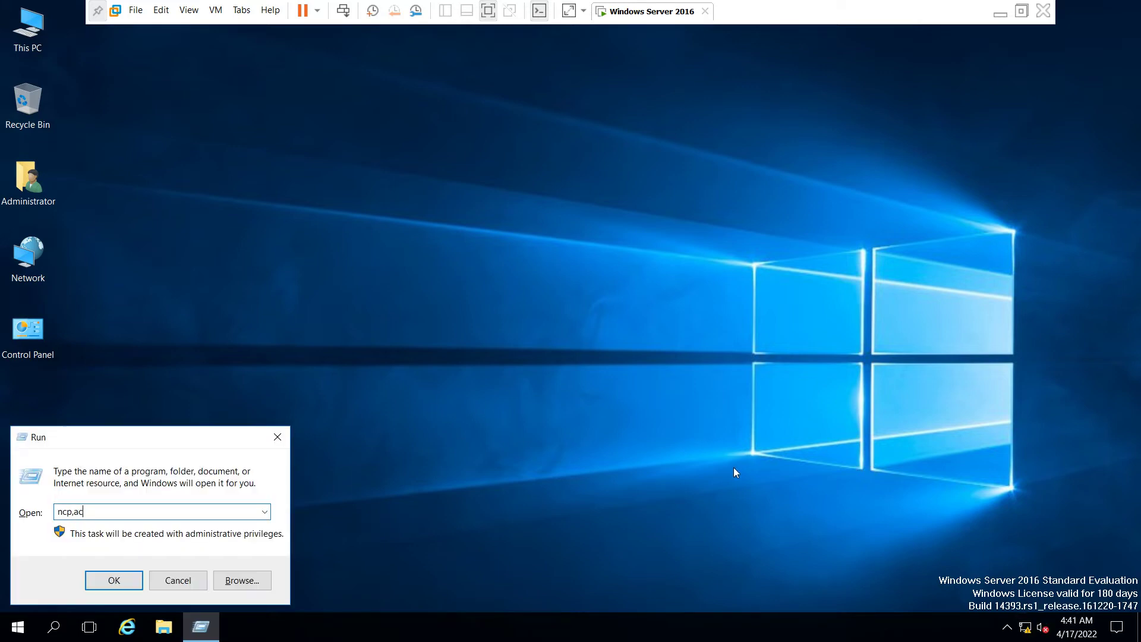
pyautogui.write('c')
pyautogui.press('BackSpace')
pyautogui.press('BackSpace')
pyautogui.press('BackSpace')
pyautogui.write('a.cpl')
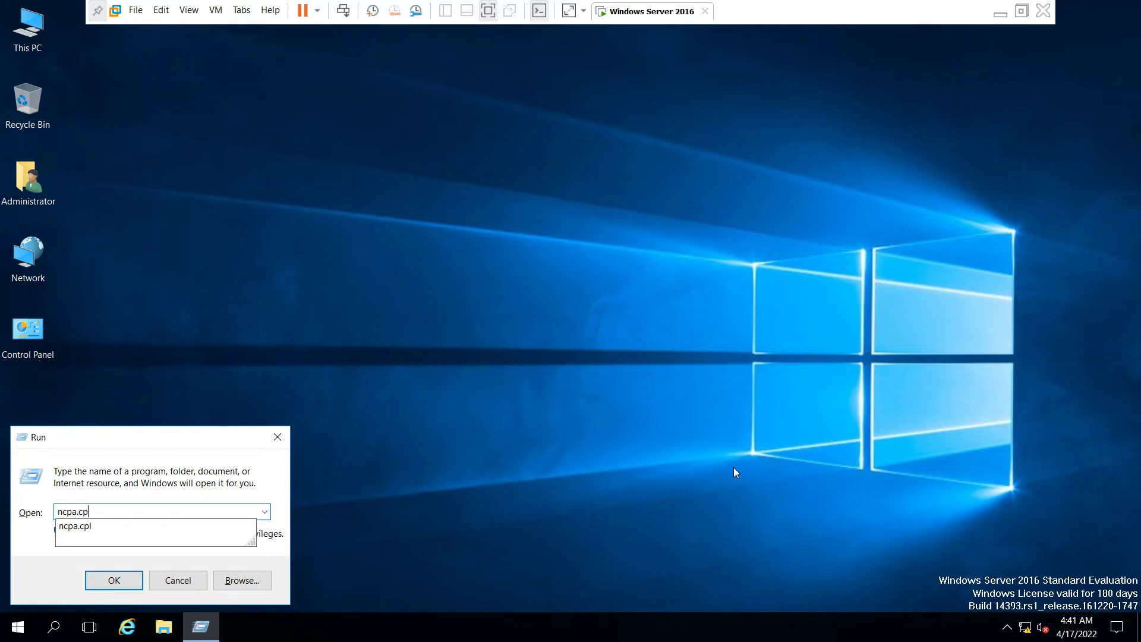
pyautogui.press('Return')
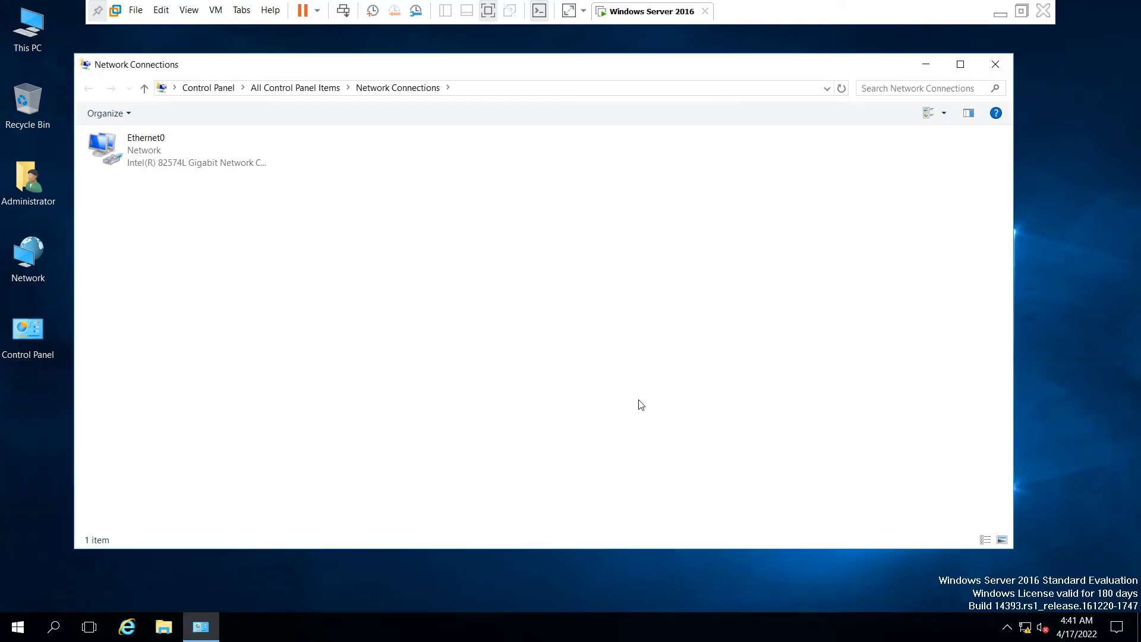
# Disable and re-enable the Ethernet0 connection, then close Network Connections
pyautogui.rightClick(135, 151)
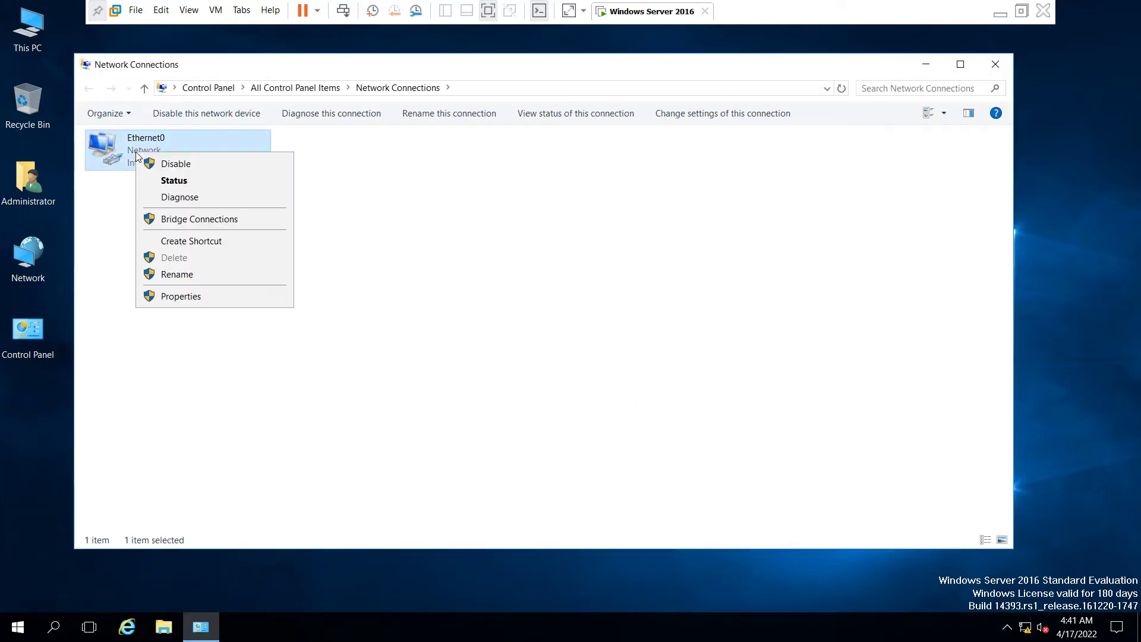
pyautogui.click(150, 161)
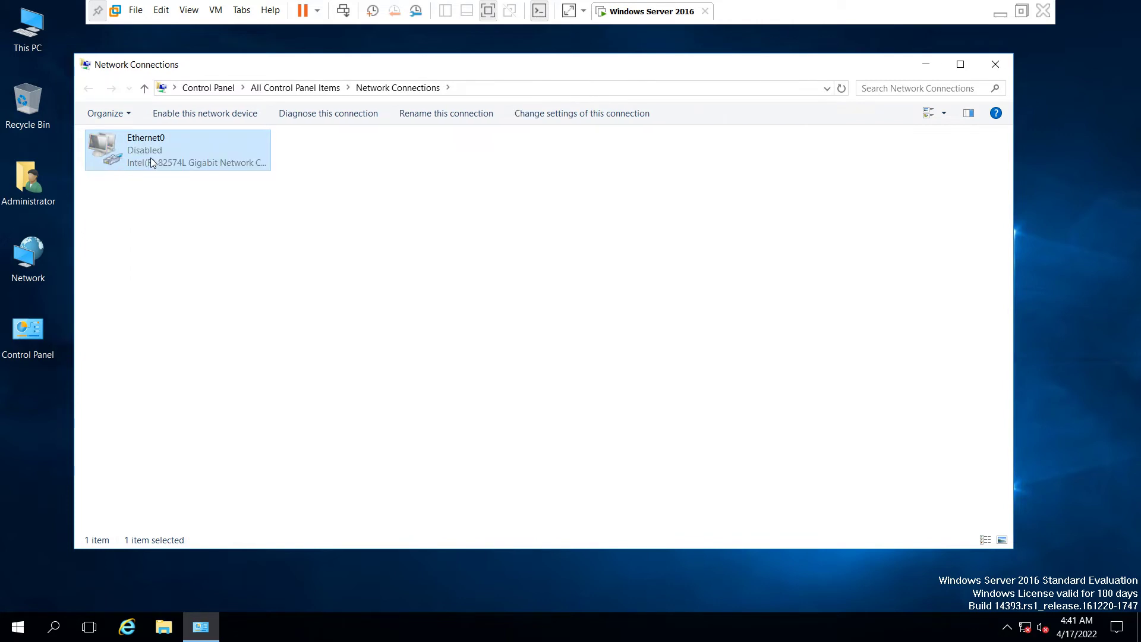
pyautogui.rightClick(151, 161)
pyautogui.click(169, 169)
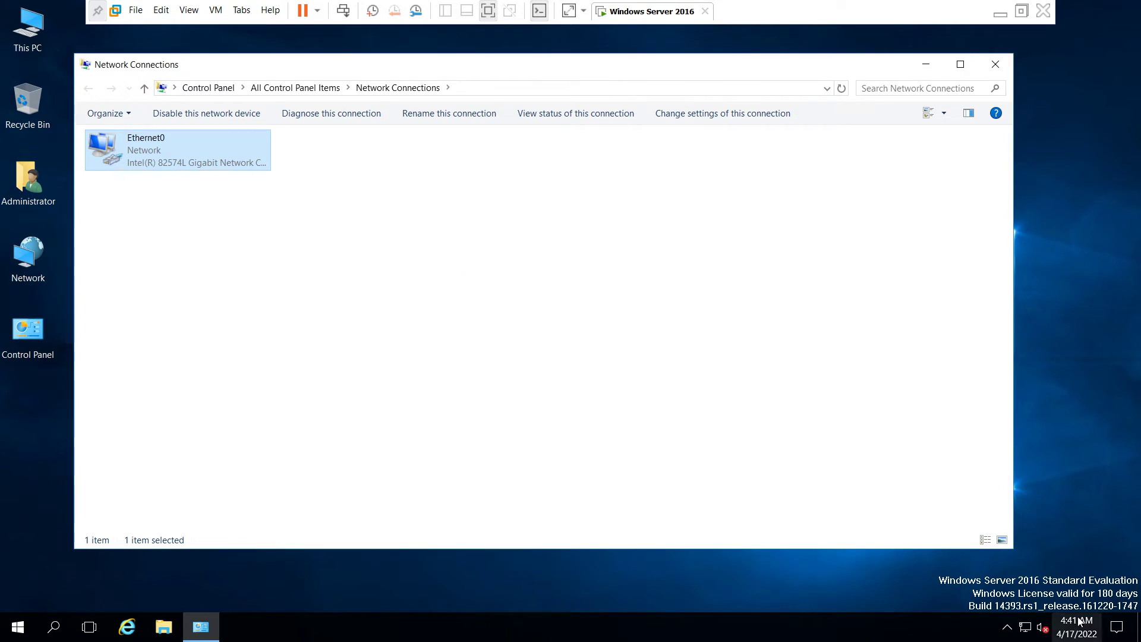
pyautogui.click(996, 64)
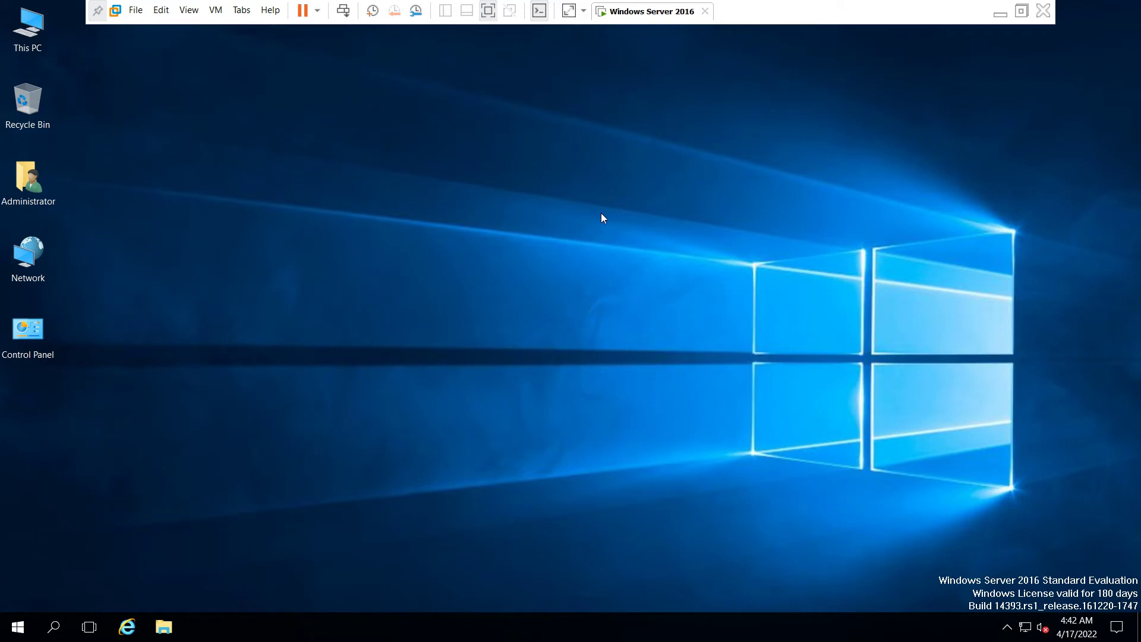
# Run control, keep Control Panel on Large icons, and launch Windows Defender
pyautogui.press('super+r')
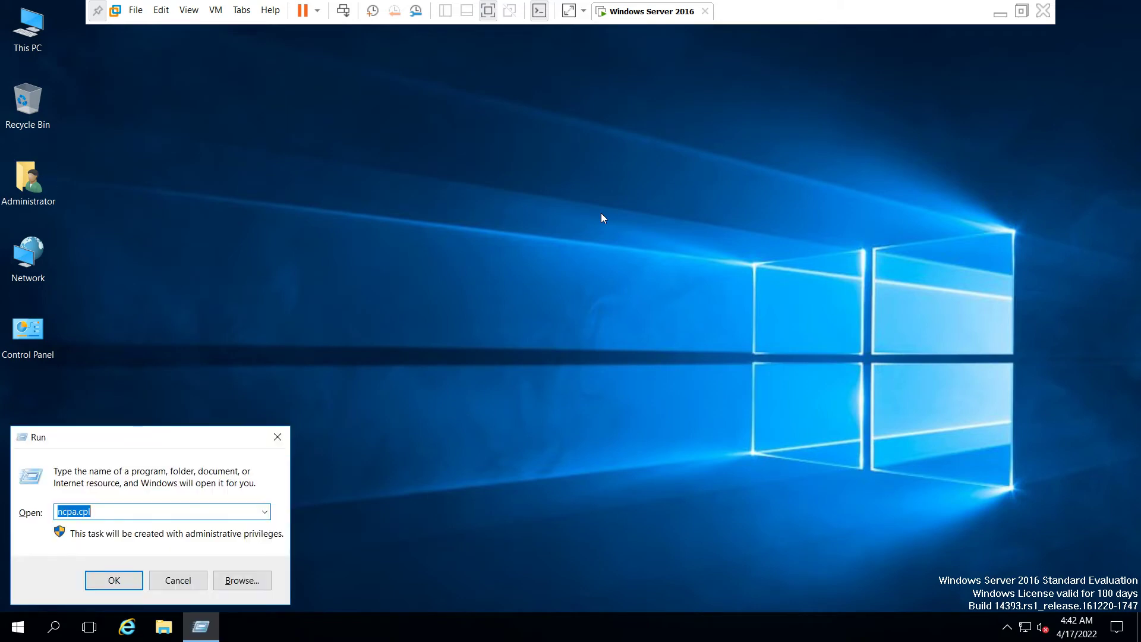
pyautogui.write('control')
pyautogui.press('Return')
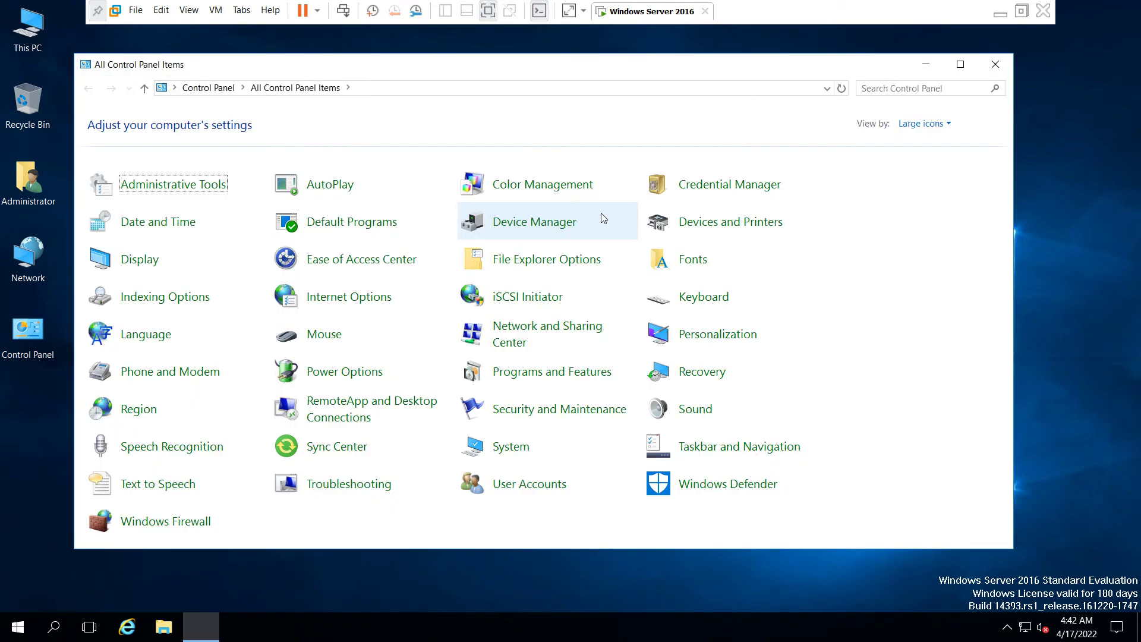
pyautogui.click(951, 124)
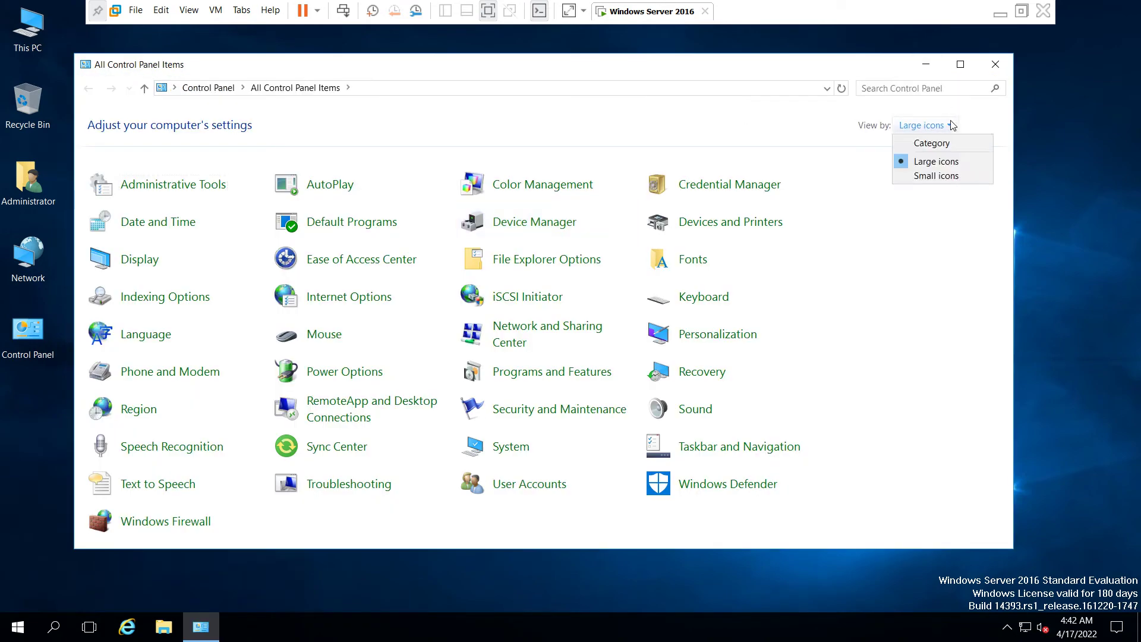
pyautogui.click(943, 146)
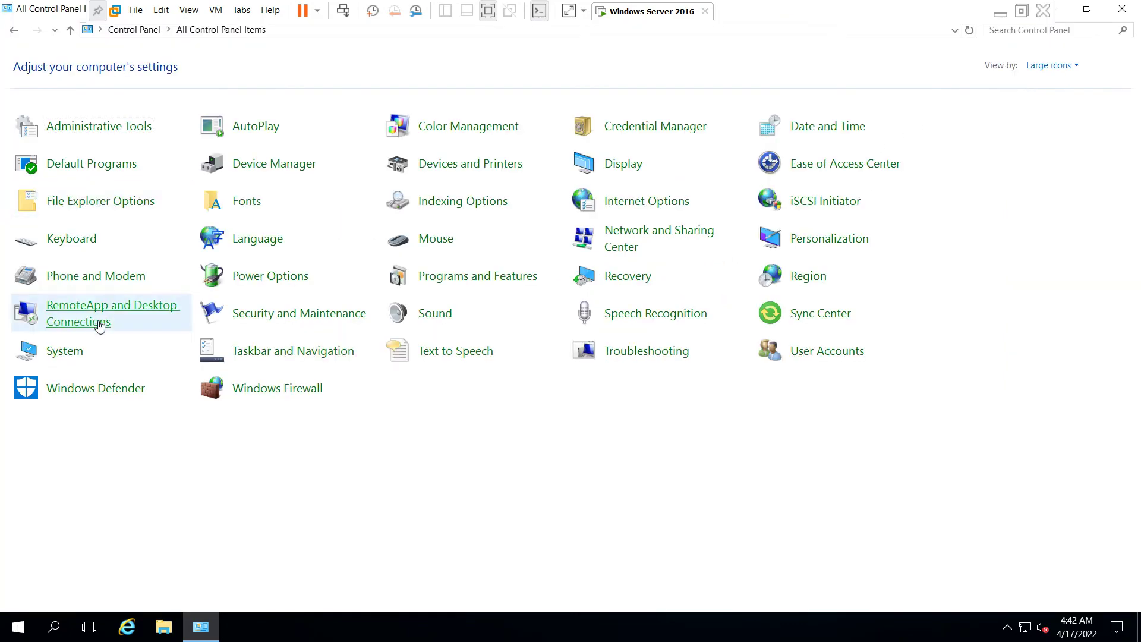
pyautogui.click(87, 389)
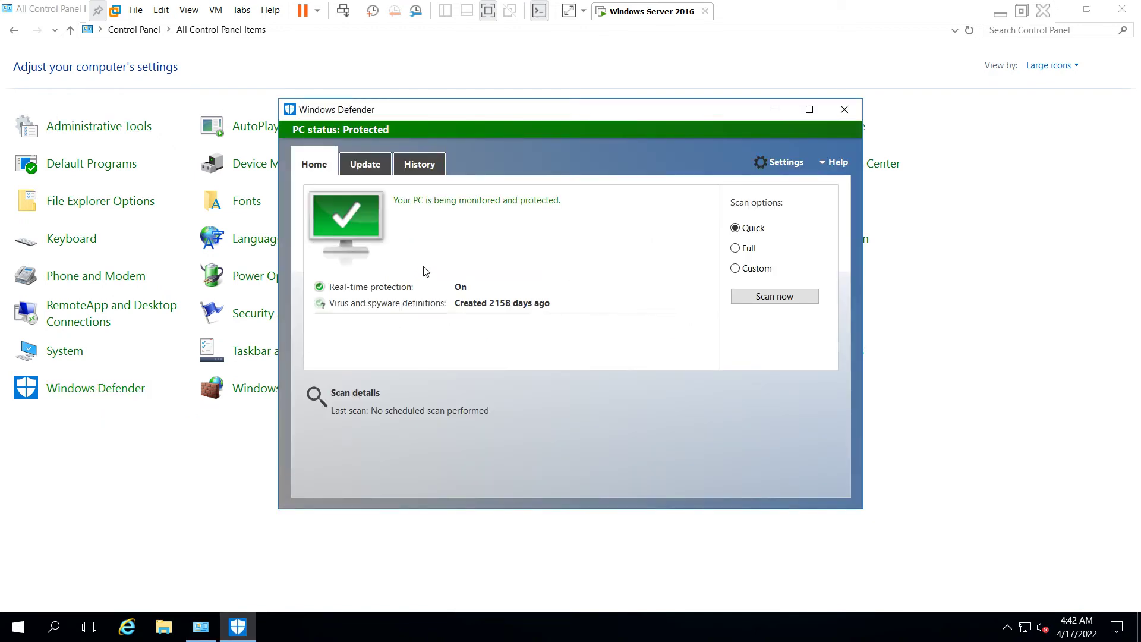
# Update definitions to 1.363.483.0, then close Defender and minimize Control Panel
pyautogui.click(364, 170)
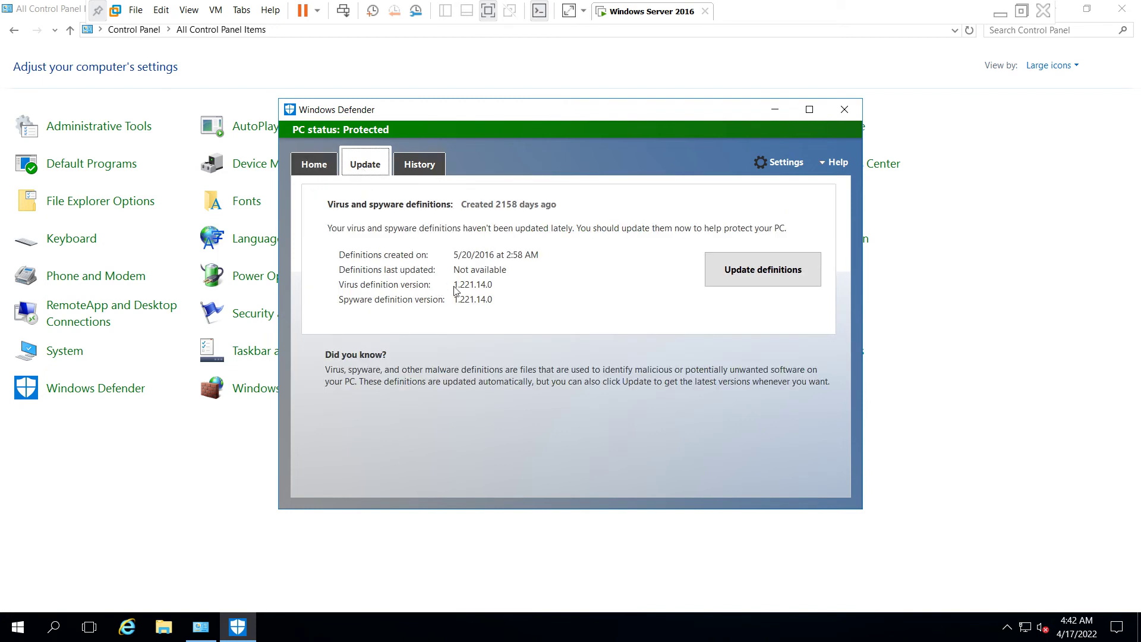
pyautogui.click(754, 272)
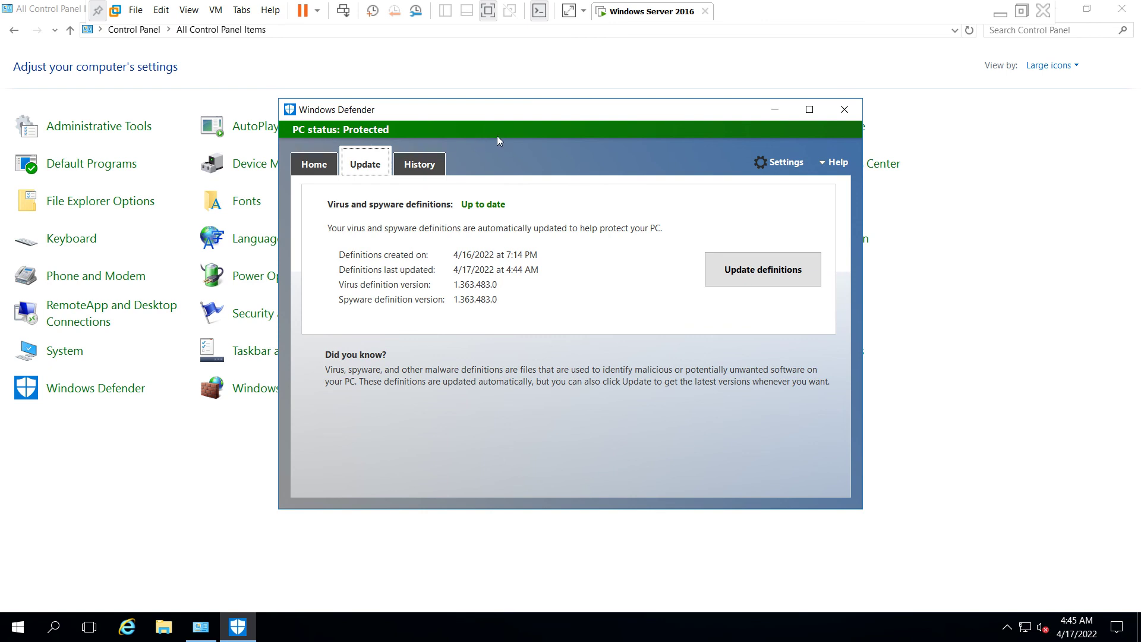
pyautogui.click(841, 115)
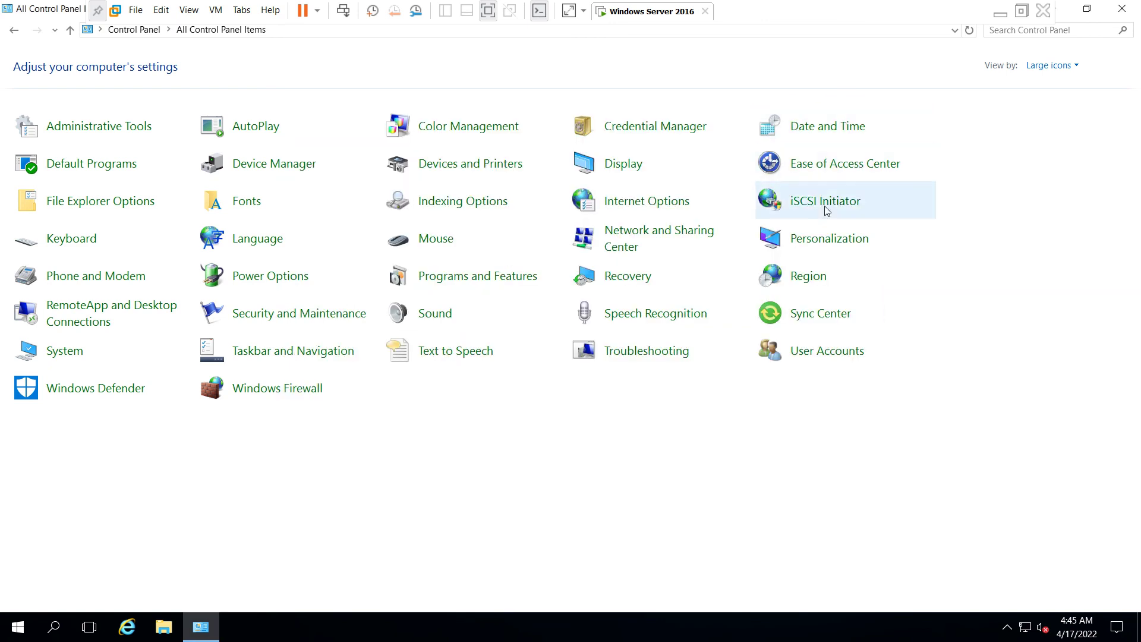
pyautogui.click(1067, 16)
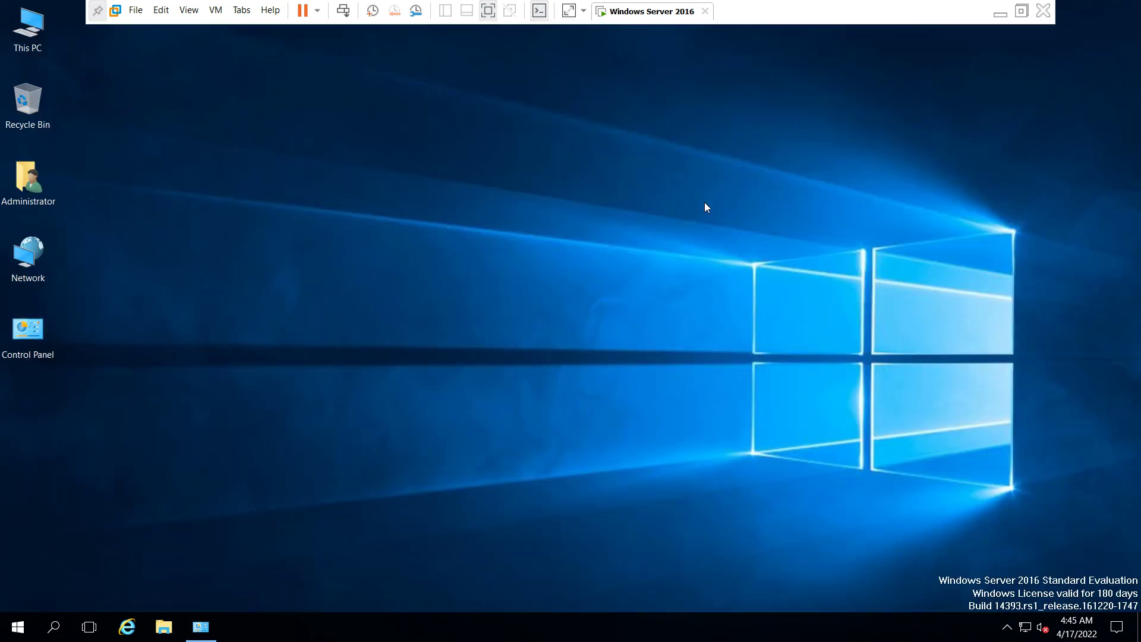